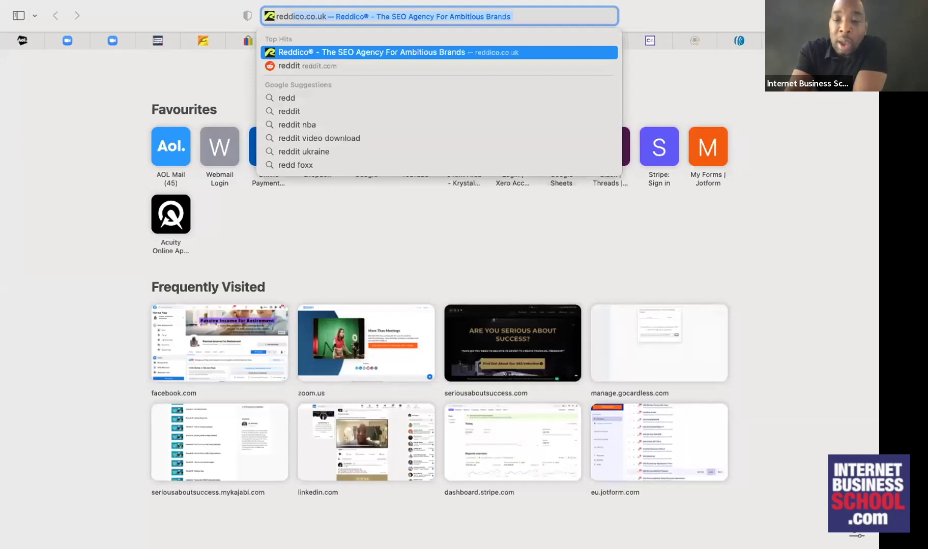
Load reddico.co.uk and scroll through the Reddico homepage, then back to the top.
key("Return")
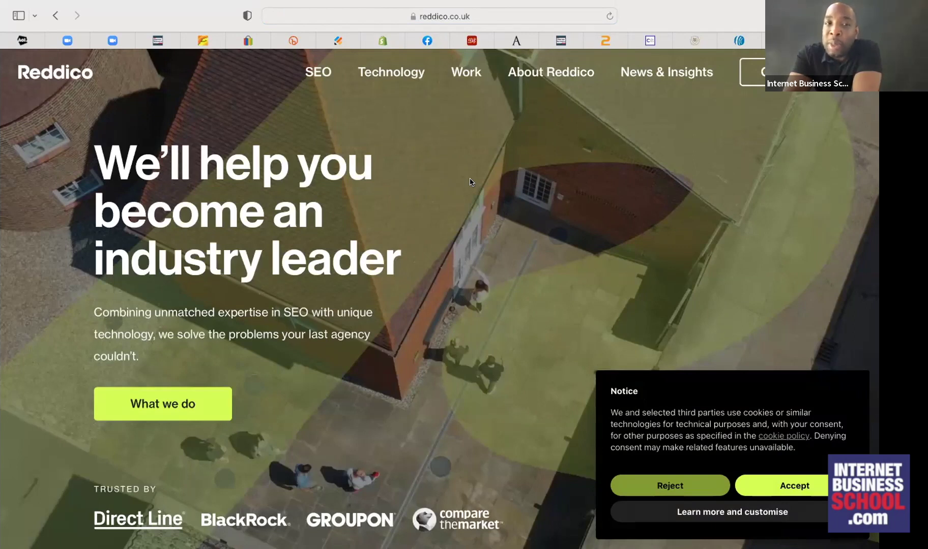
scroll(471, 182, "down", 5)
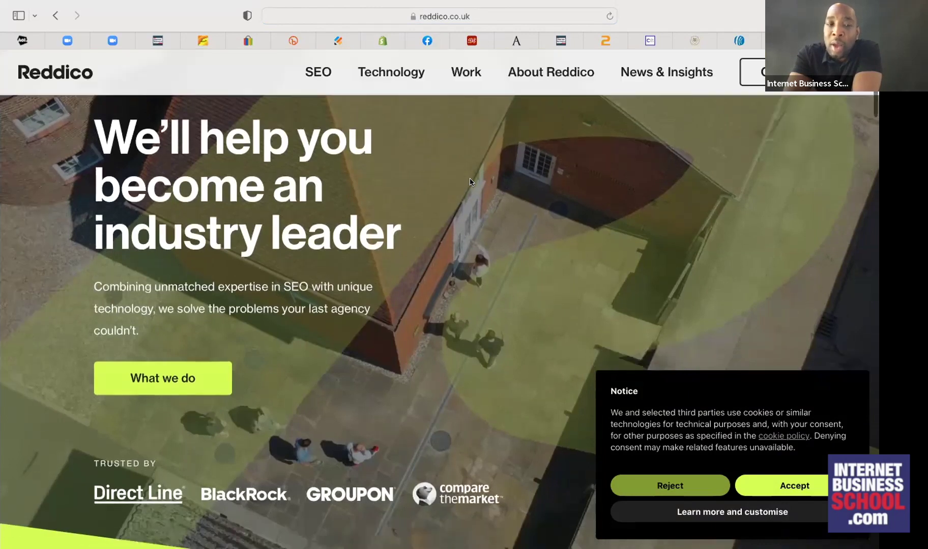
scroll(274, 358, "down", 3)
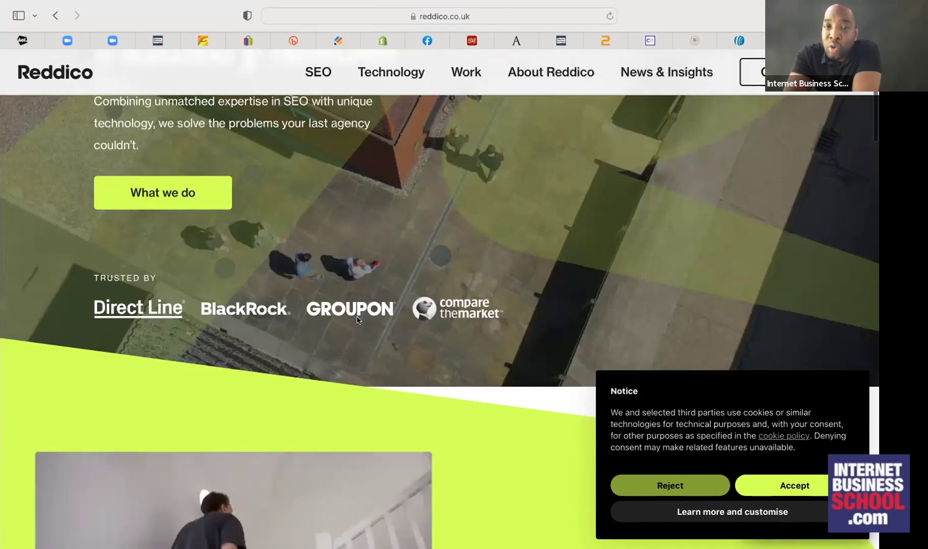
scroll(280, 324, "down", 5)
scroll(291, 303, "down", 5)
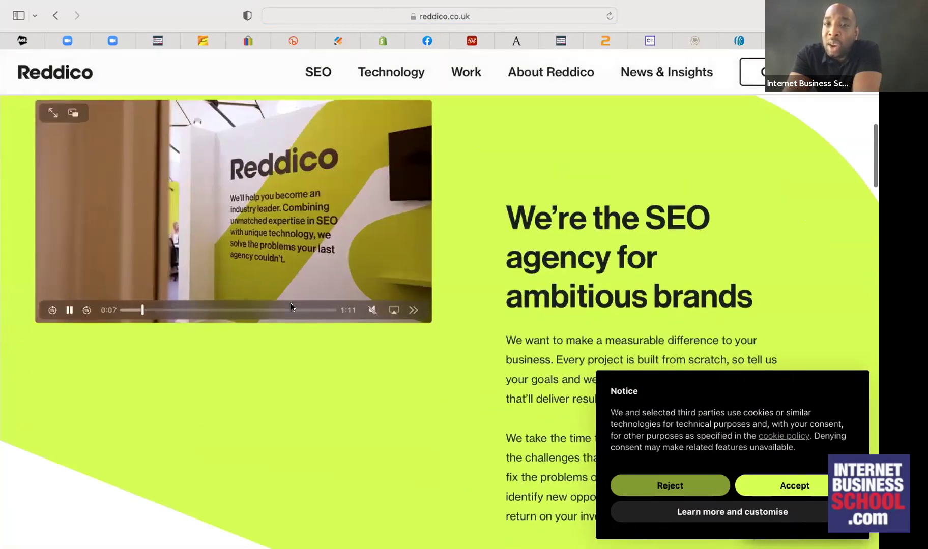
scroll(295, 280, "down", 3)
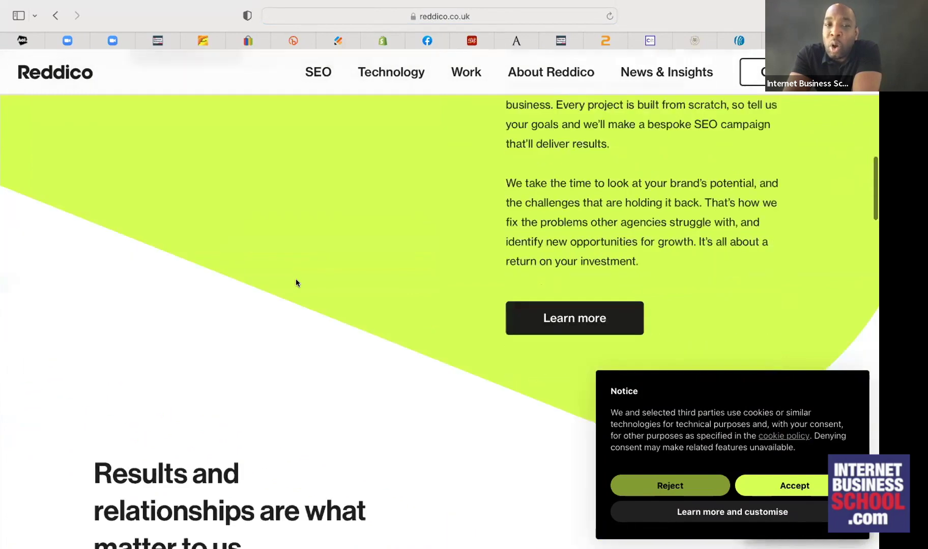
scroll(306, 232, "down", 7)
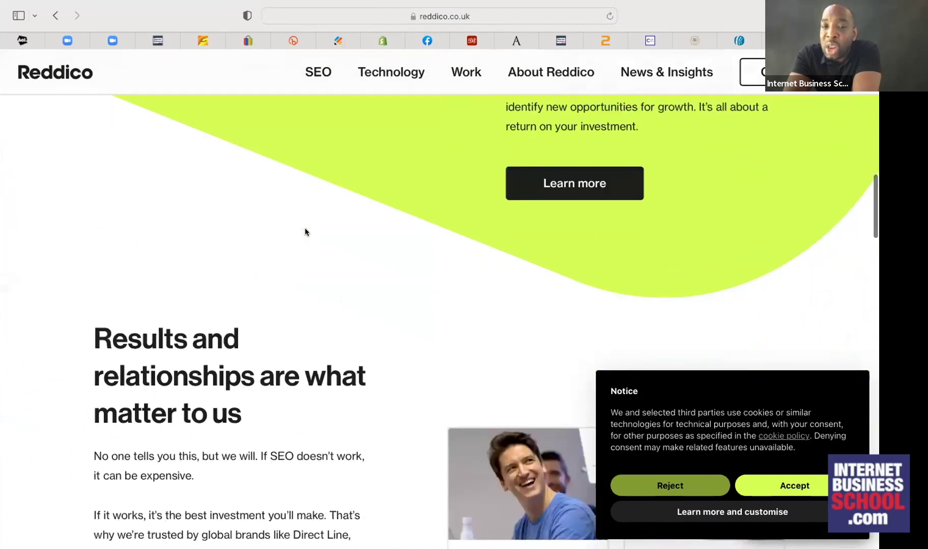
scroll(305, 232, "down", 1)
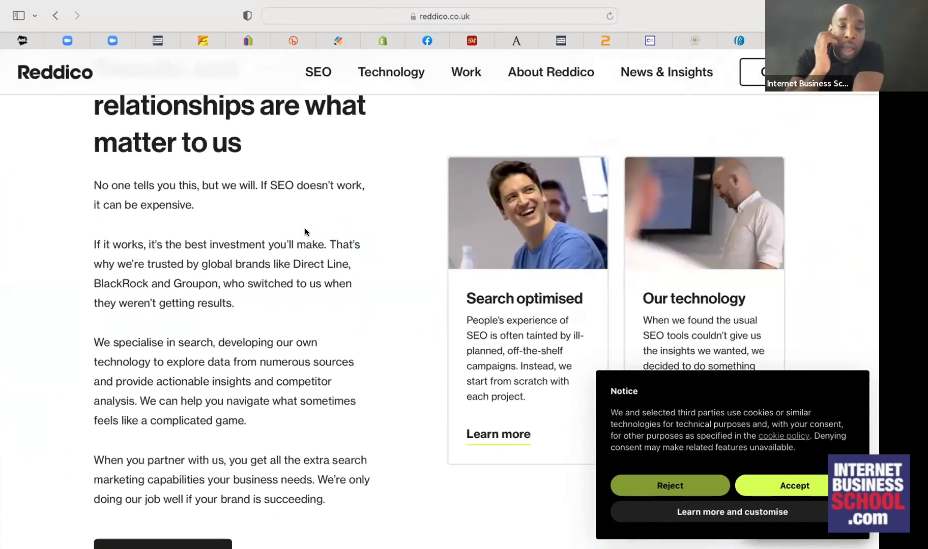
scroll(305, 232, "up", 12)
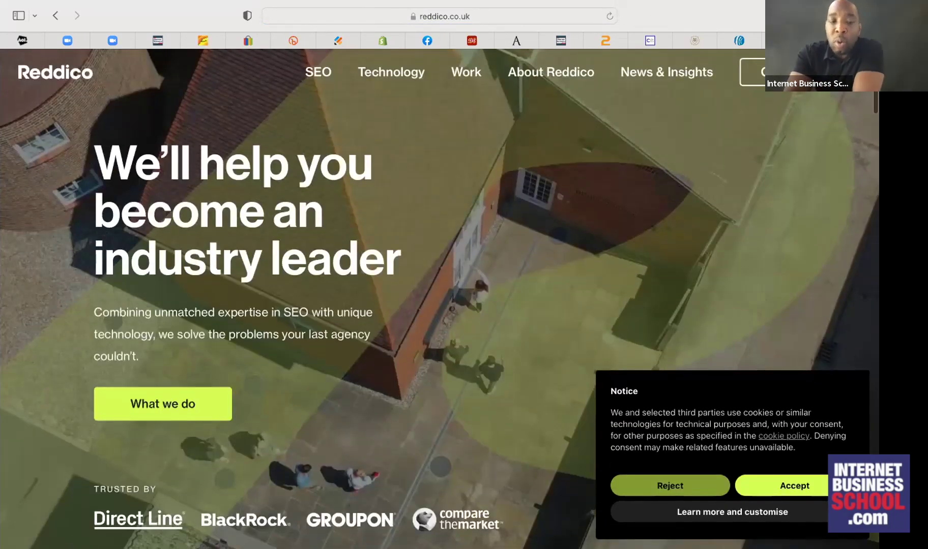
key("super+t")
Search Google for 'dental focus', correcting the typo, and open the top dentalfocus.com result.
type("dentafocus.c")
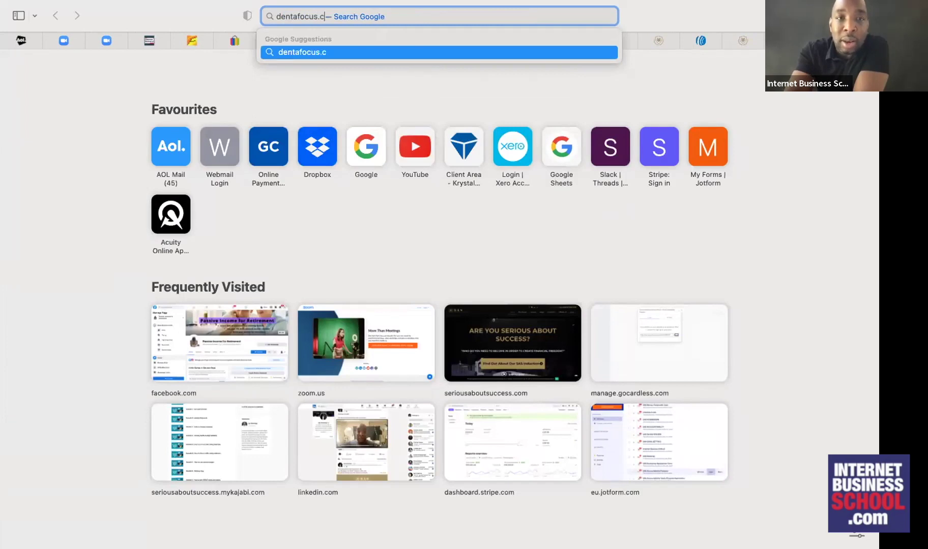
key("BackSpace")
key("BackSpace")
key("BackSpace")
key("BackSpace")
key("BackSpace")
key("BackSpace")
key("BackSpace")
type("l focus")
key("Return")
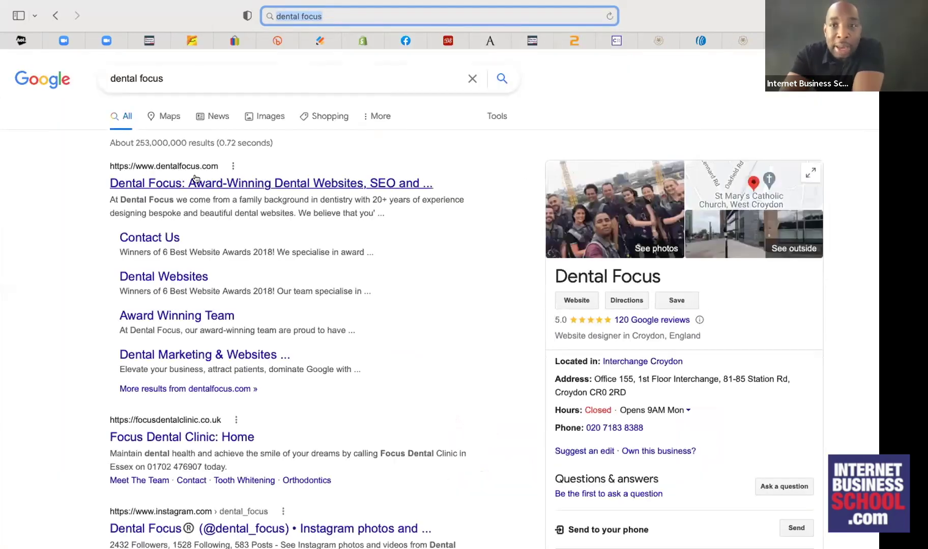
left_click(228, 182)
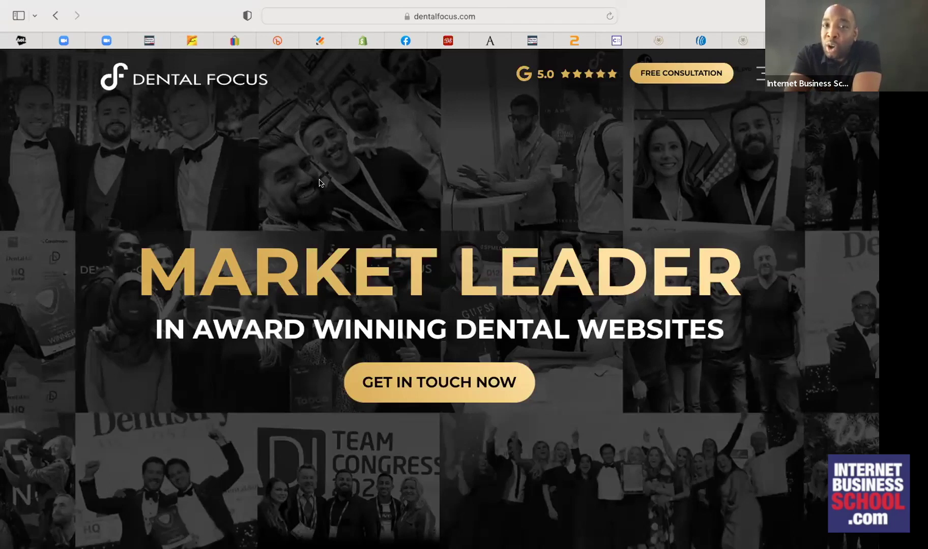
scroll(368, 282, "down", 3)
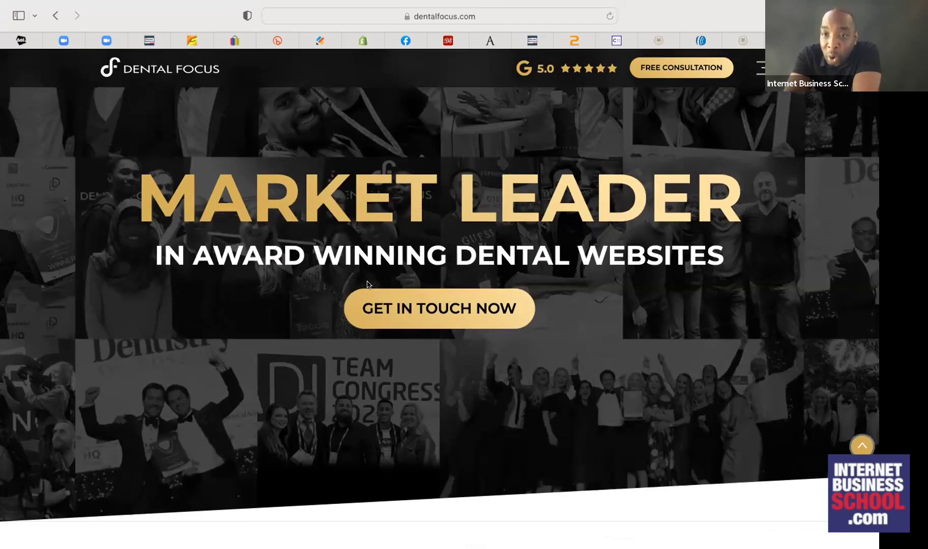
scroll(367, 284, "up", 3)
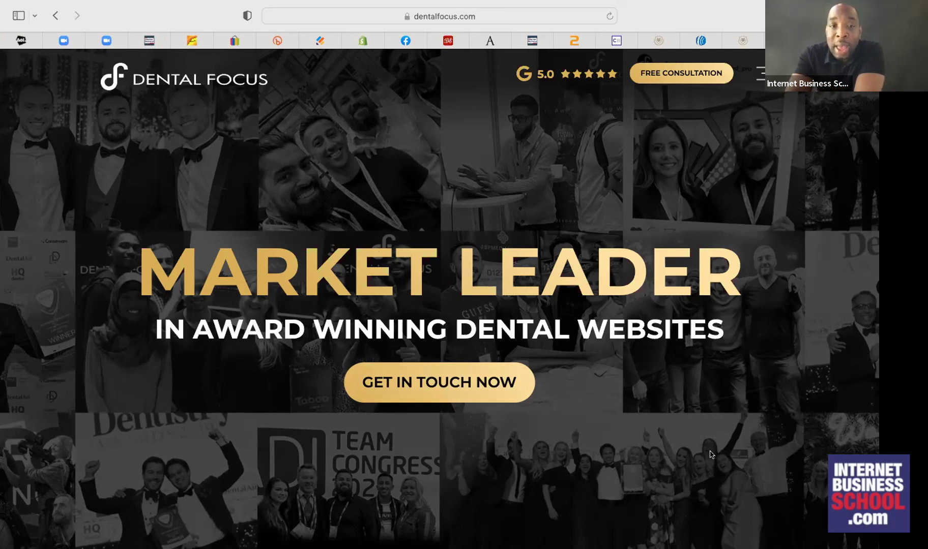
key("super+Tab")
Reveal the Domain Auctions bullet on the Online Business Models slide and return to a new Safari tab.
left_click(171, 403)
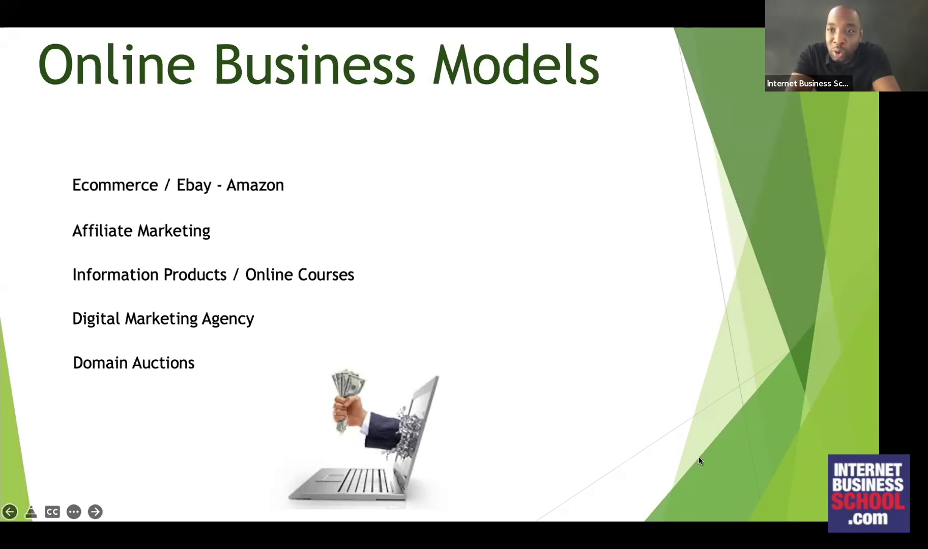
key("super+Tab")
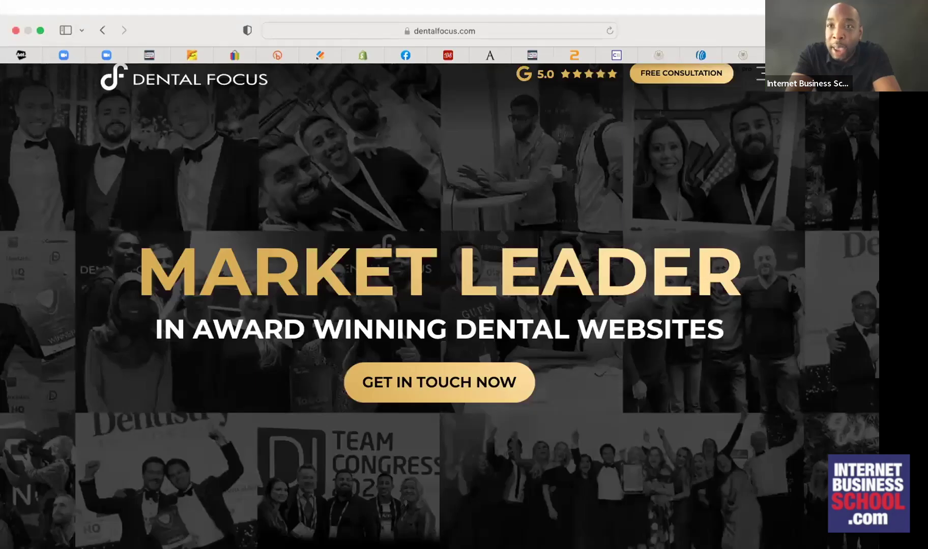
key("super+t")
type("ma")
key("Escape")
type("ke")
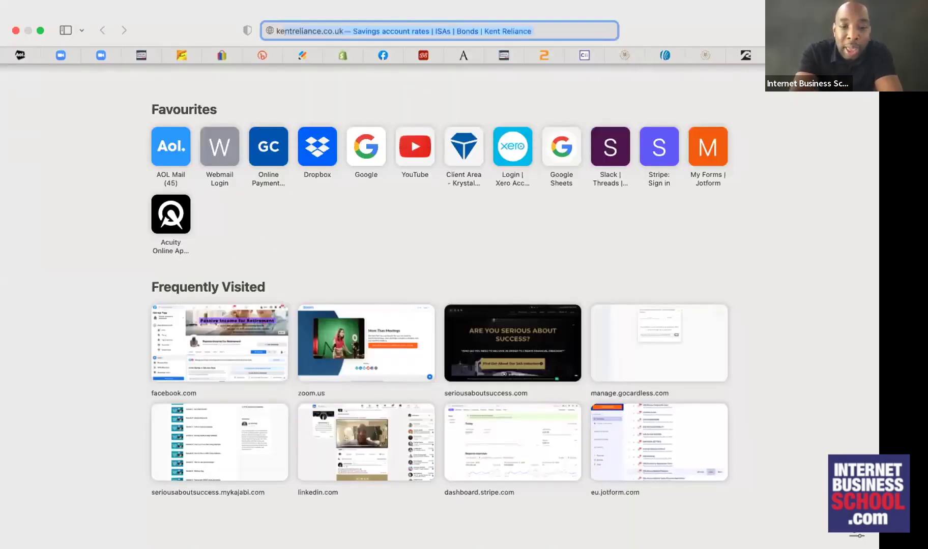
type("yword planner")
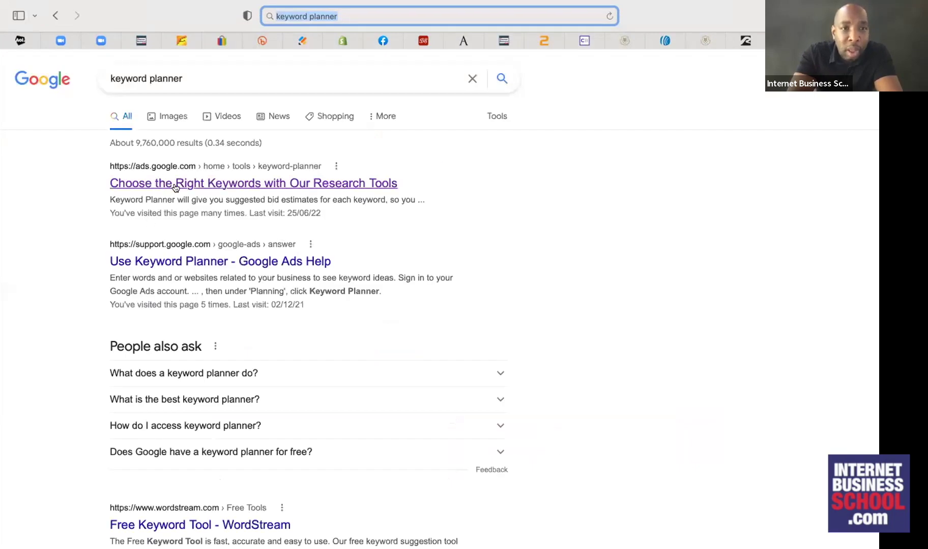
Open Google Ads' Keyword Planner page from the results and launch the tool.
left_click(212, 185)
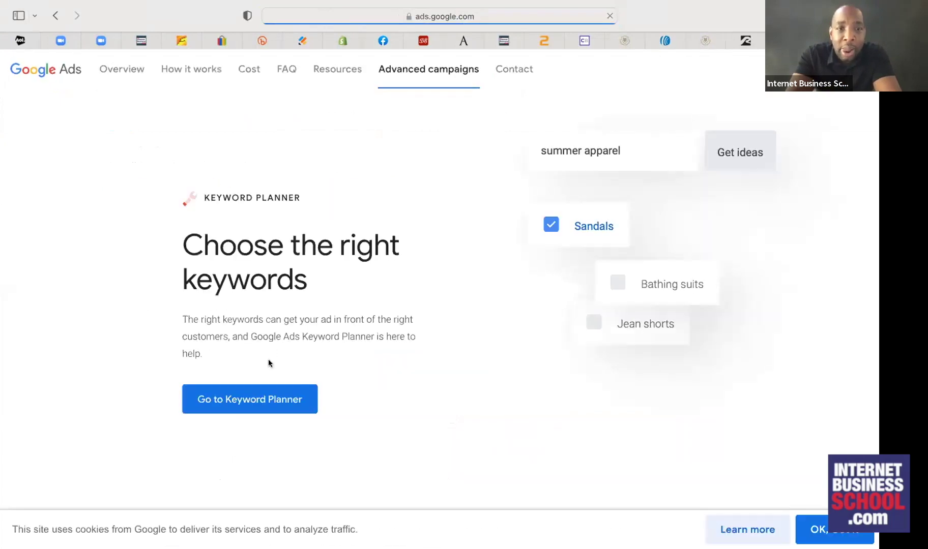
left_click(265, 394)
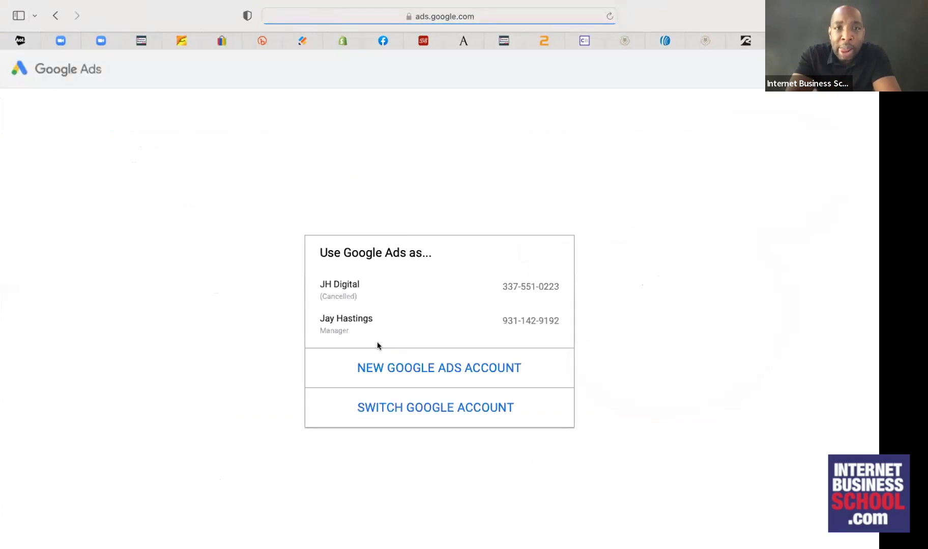
Choose the first Google Ads account and start Discover new keywords, entering 'home' as a keyword.
left_click(350, 293)
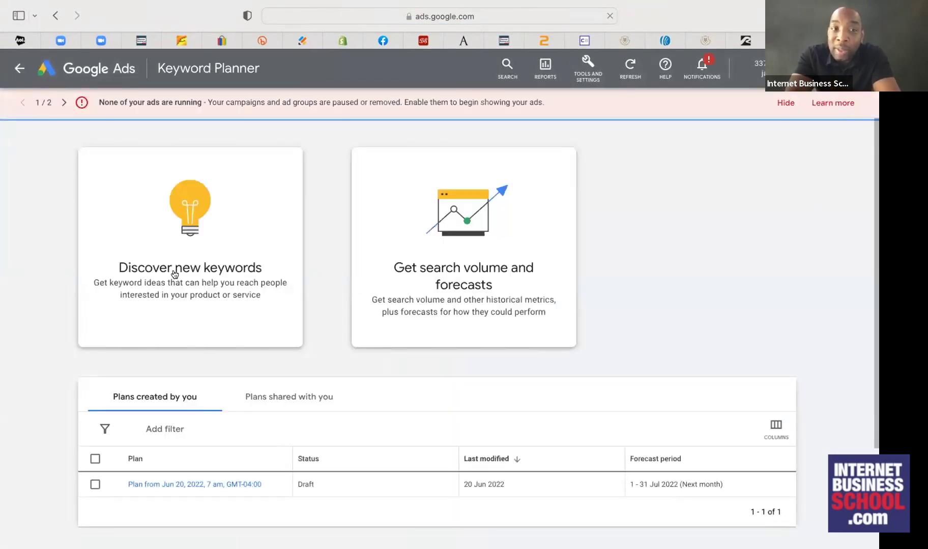
left_click(174, 274)
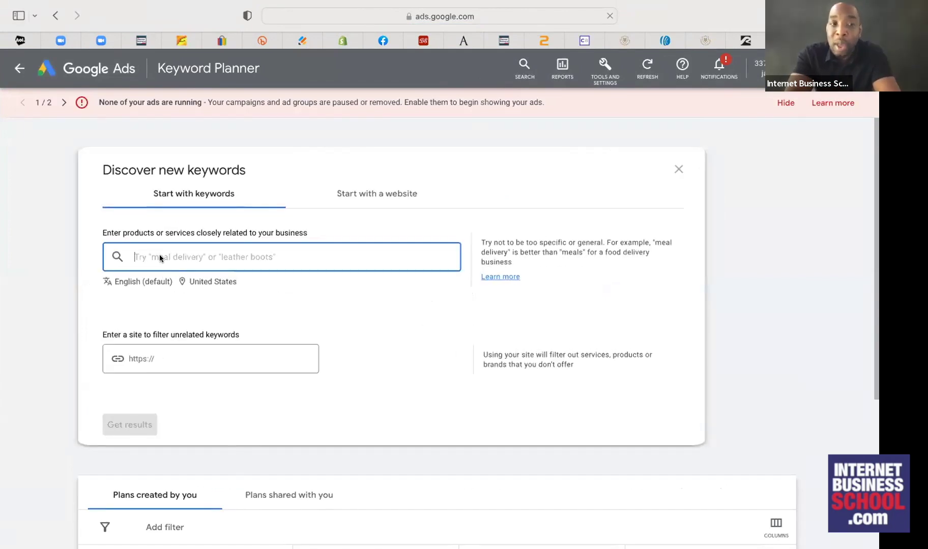
type("home")
key("Return")
scroll(437, 331, "down", 5)
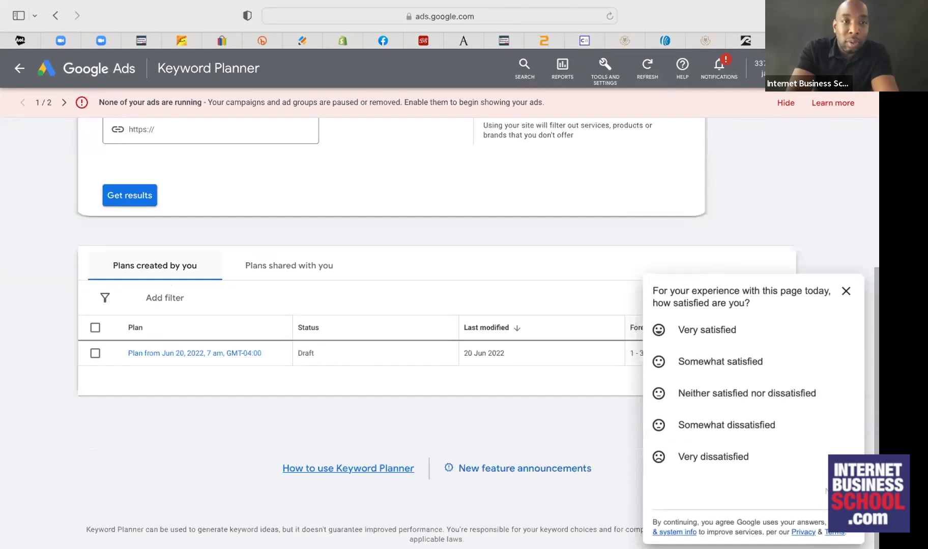
scroll(163, 168, "up", 3)
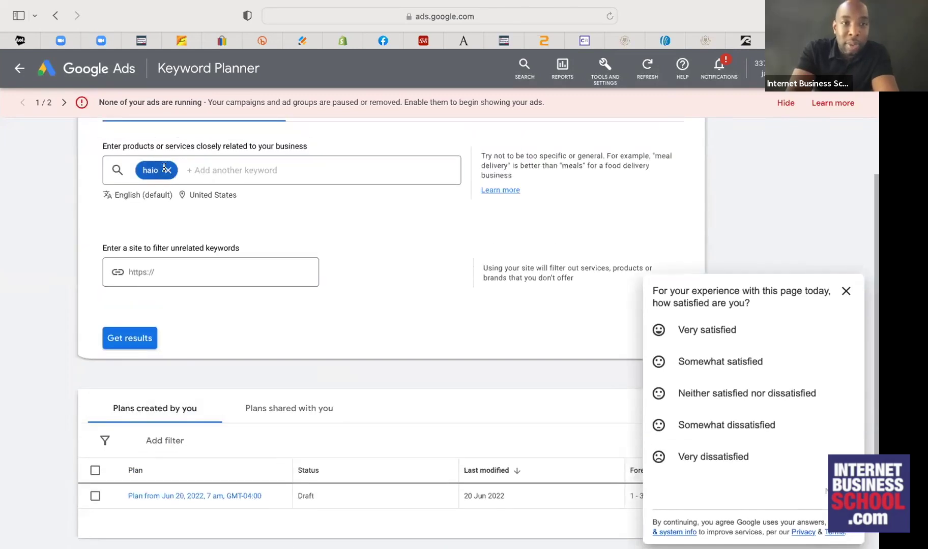
Replace the old keyword with 'hair loss recovery' and fetch keyword ideas.
left_click(166, 169)
type("hai")
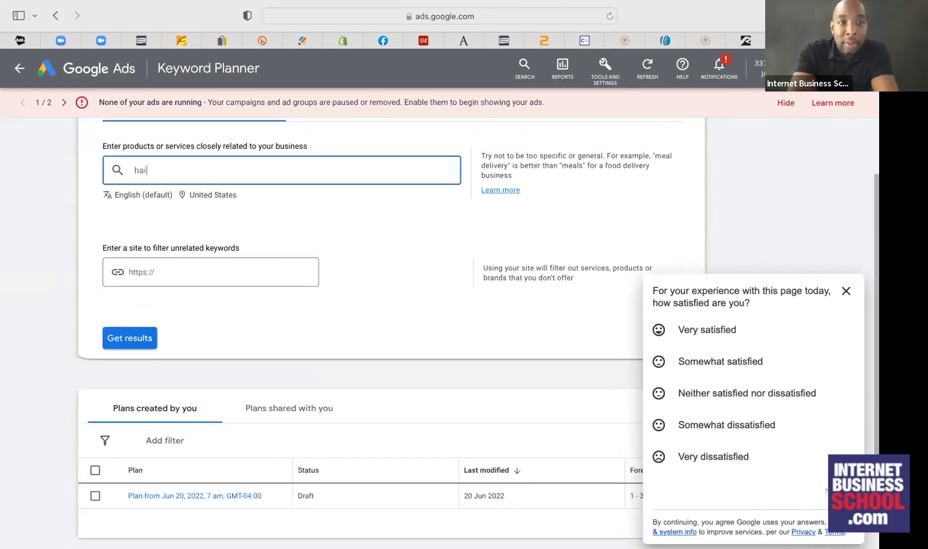
type("r loss re")
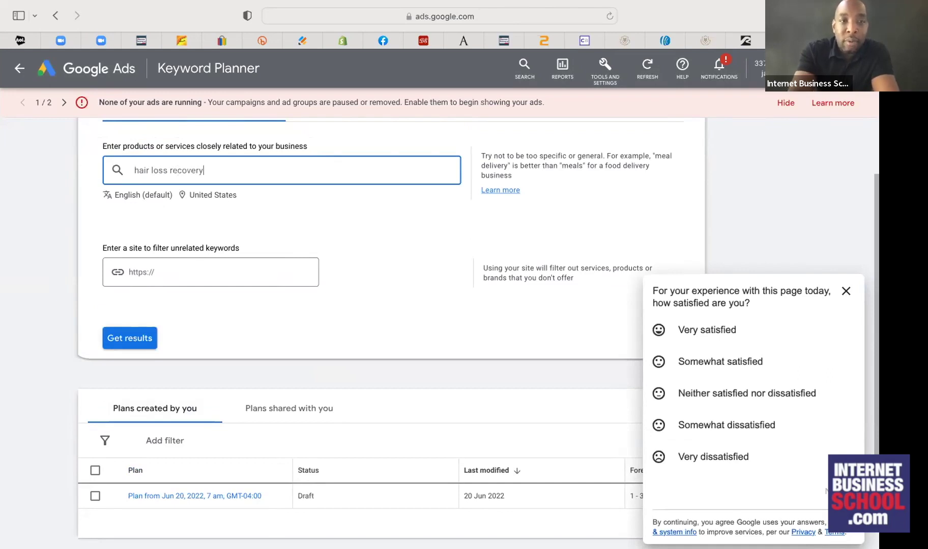
type("covery")
key("Return")
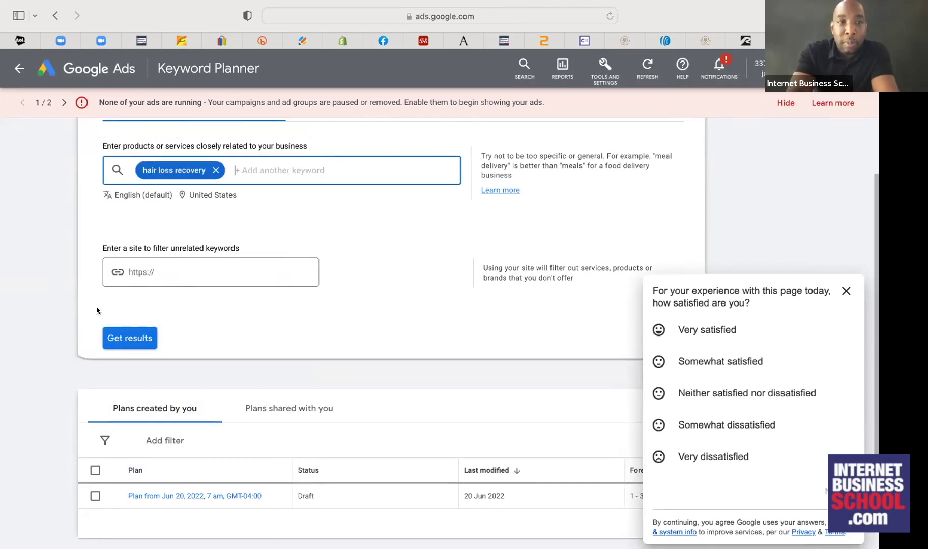
left_click(122, 345)
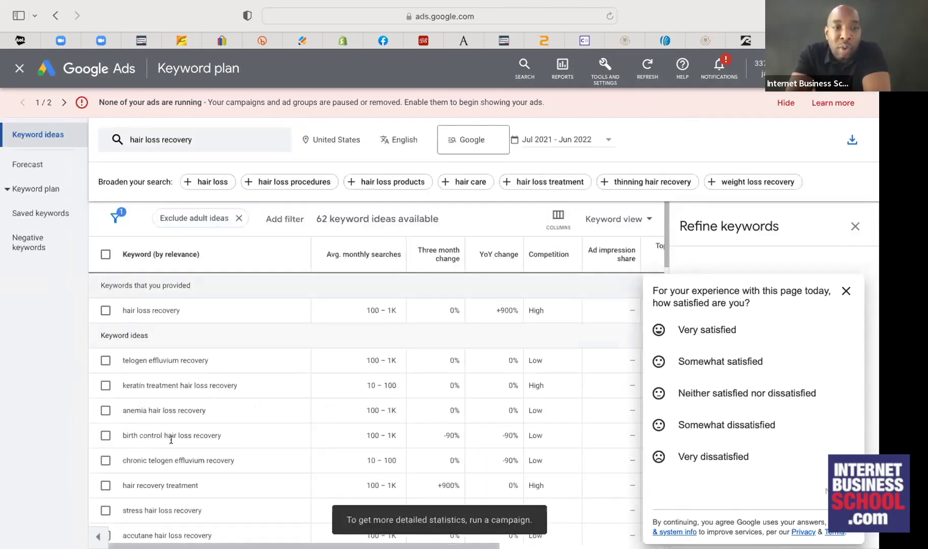
Scroll the 62 keyword ideas and select the text 'birth control hair loss recovery'.
scroll(263, 353, "down", 3)
scroll(364, 325, "up", 3)
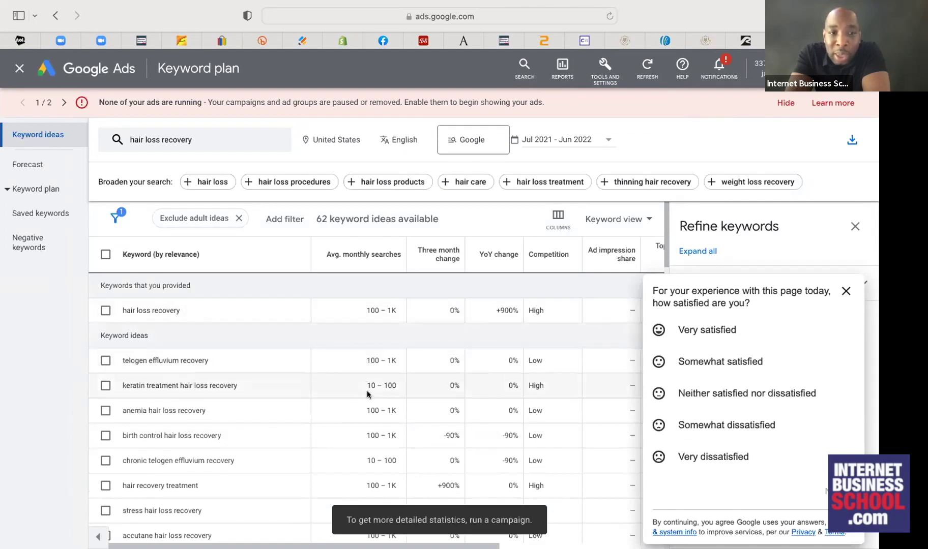
scroll(305, 386, "down", 1)
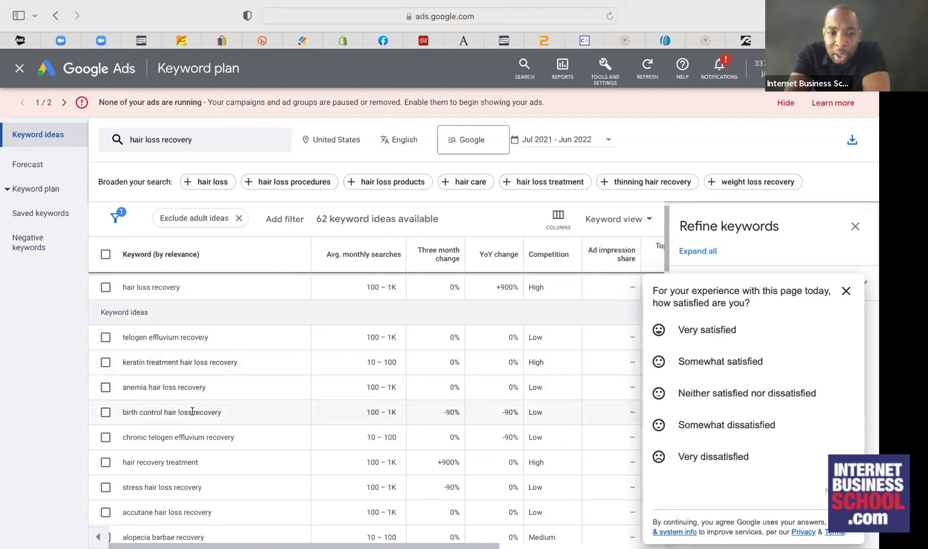
scroll(192, 412, "down", 2)
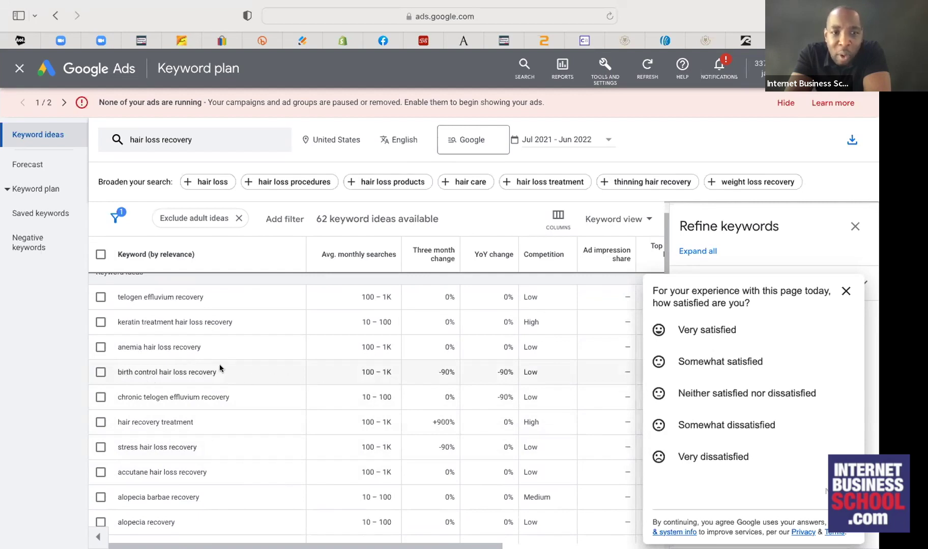
left_click_drag(216, 370, 112, 369)
key("super+c")
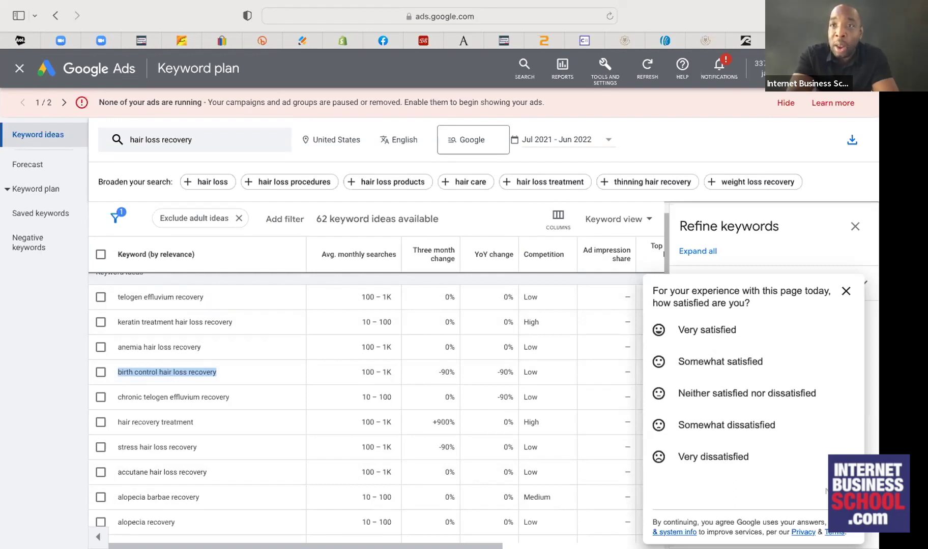
Search GoDaddy domains for the pasted 'birth control hair loss recovery', then return to Keyword Planner.
key("super+t")
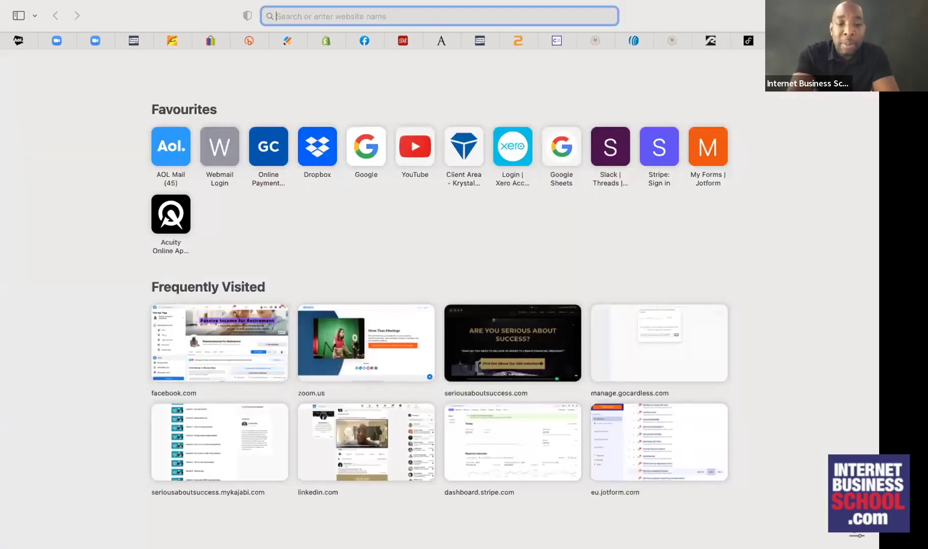
type("godaddy.com")
key("Return")
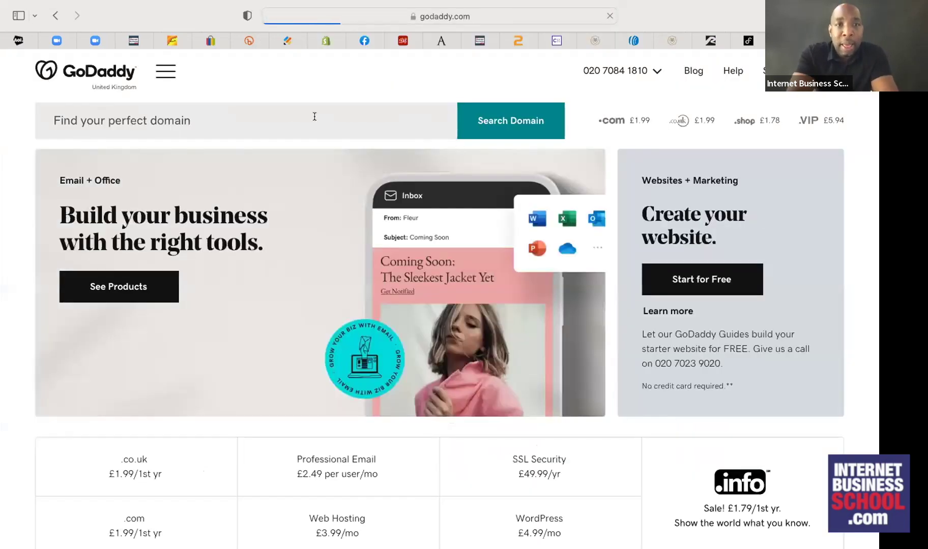
left_click(308, 115)
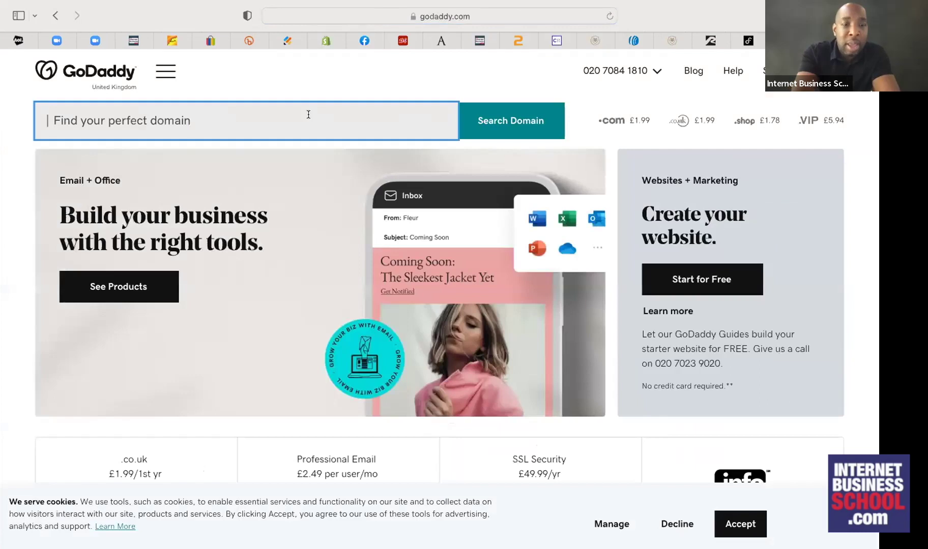
key("super+v")
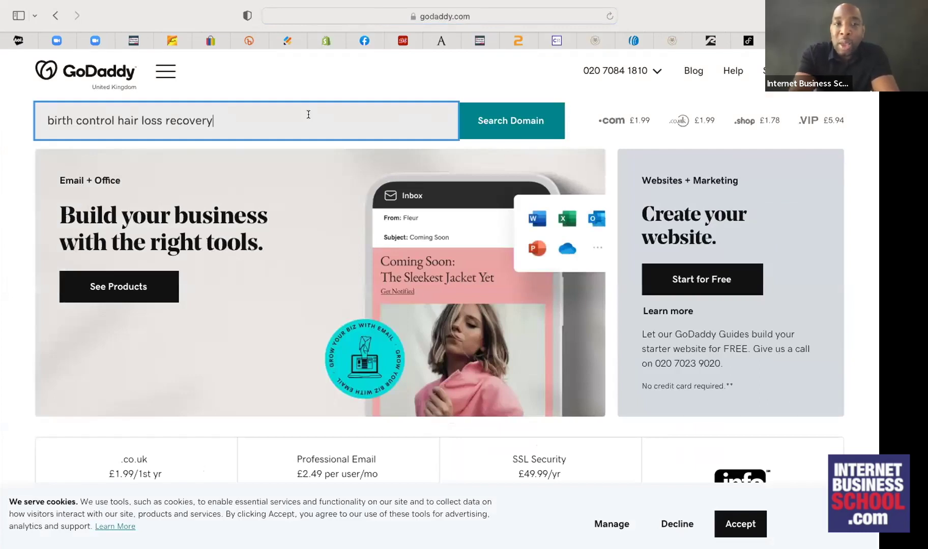
left_click(511, 135)
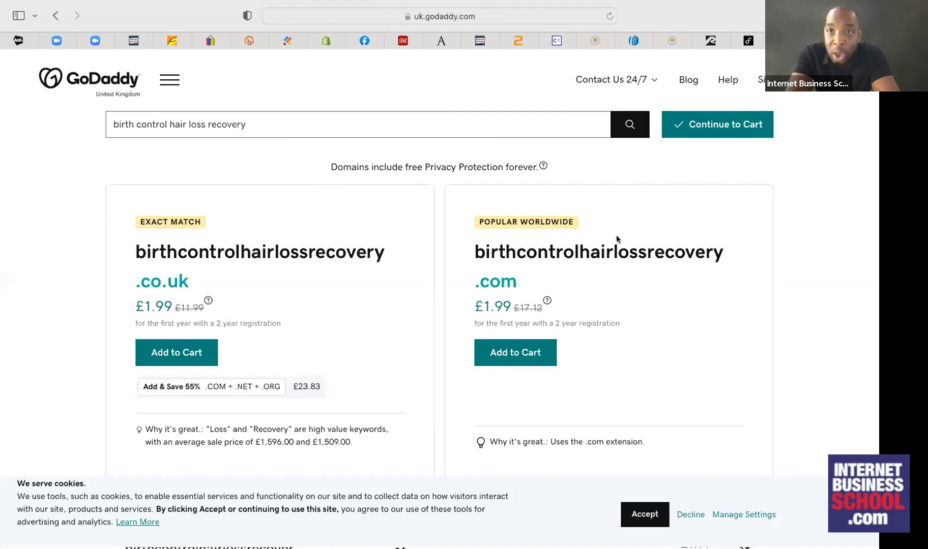
key("super+grave")
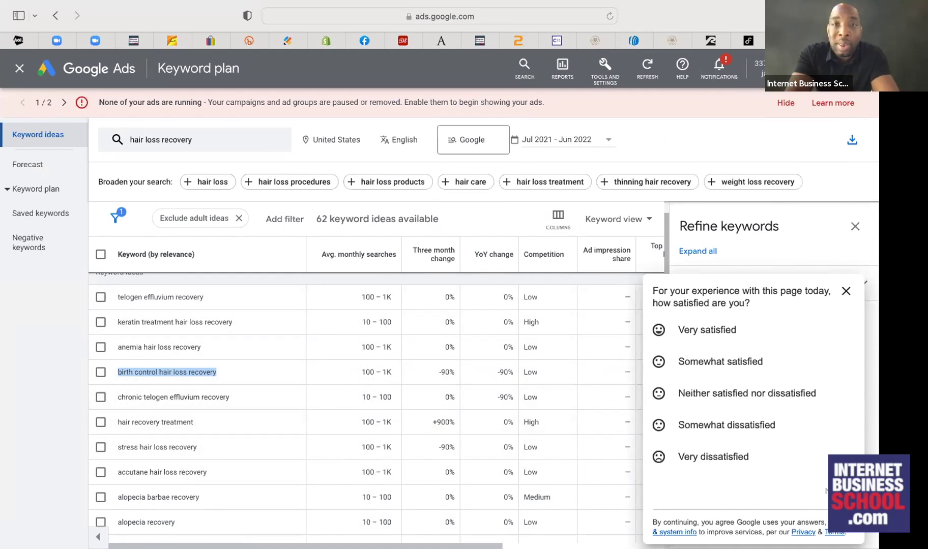
Search Google for 'domain auction website' and review the results, briefly checking the Keyword plan tab.
key("super+t")
type("domain auct")
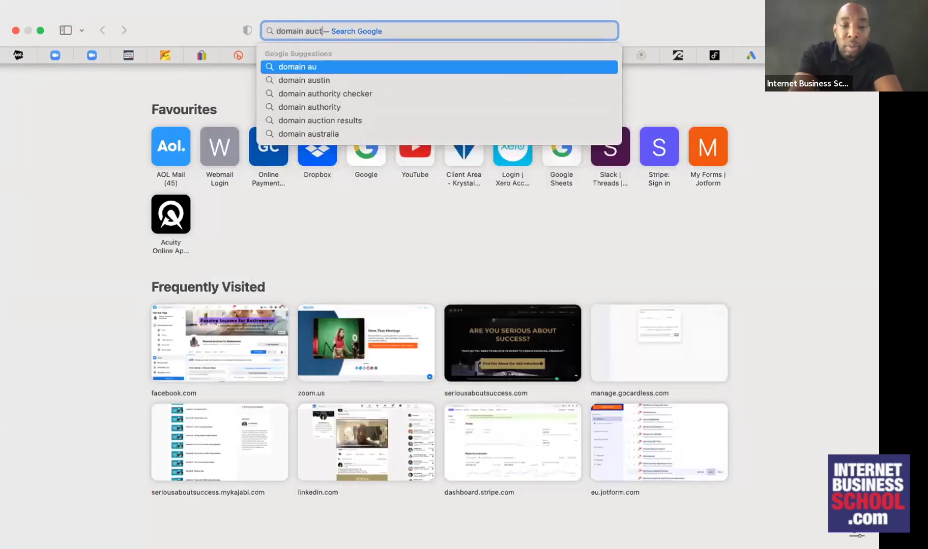
type("ion website")
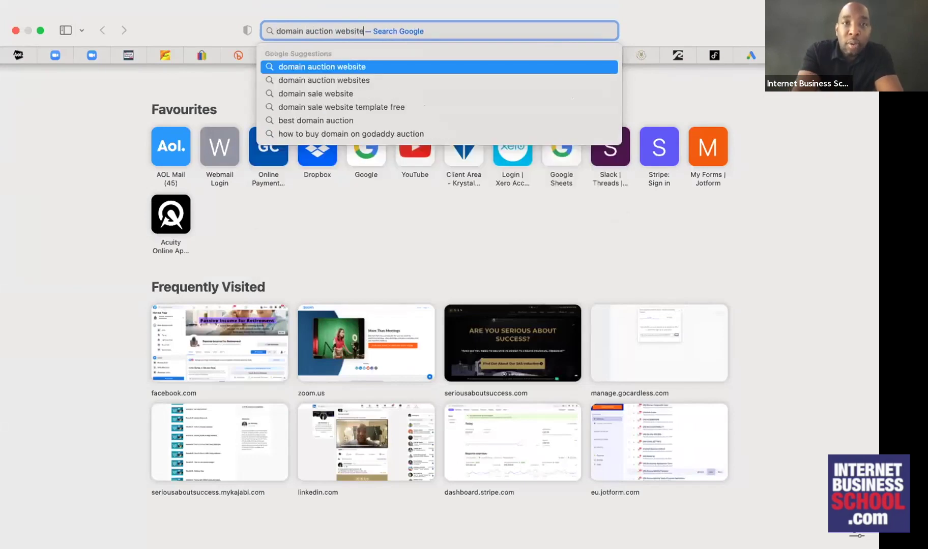
key("Return")
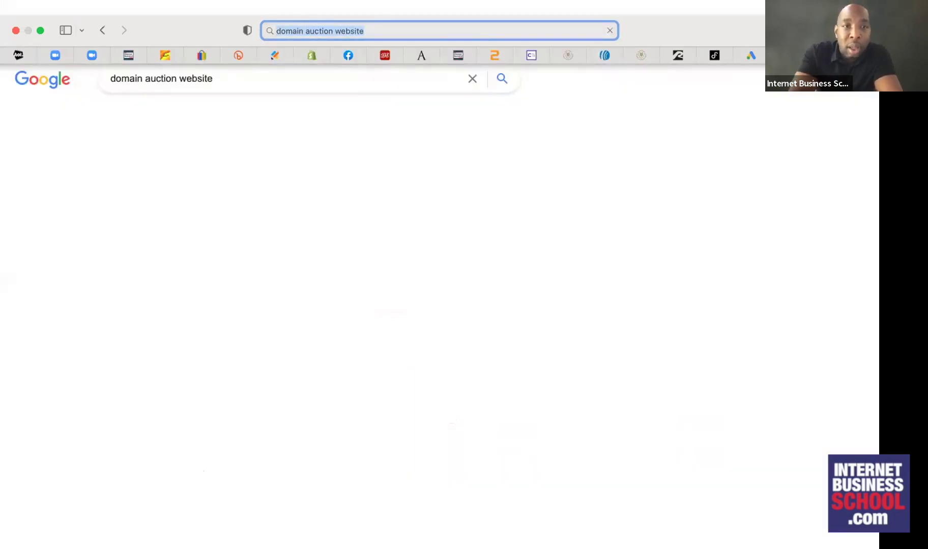
scroll(245, 253, "down", 3)
scroll(245, 253, "down", 4)
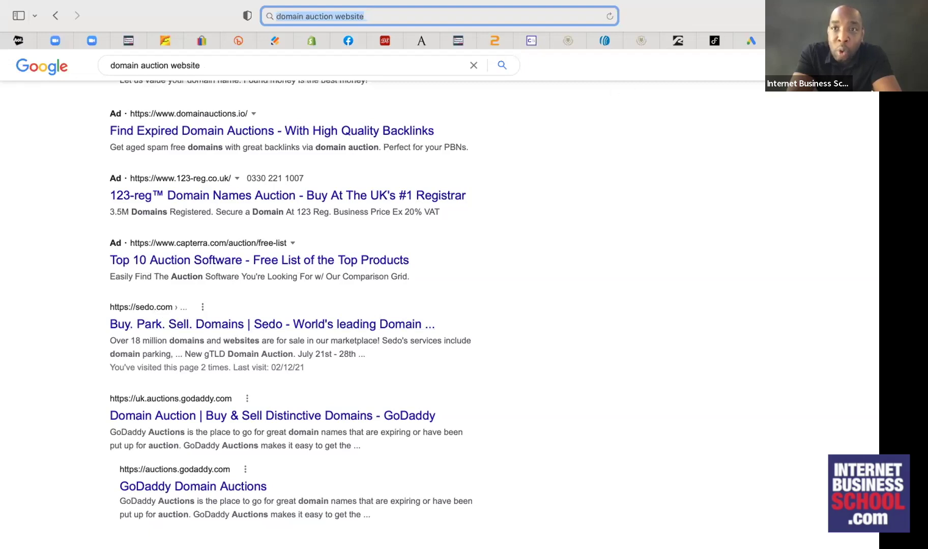
left_click(752, 42)
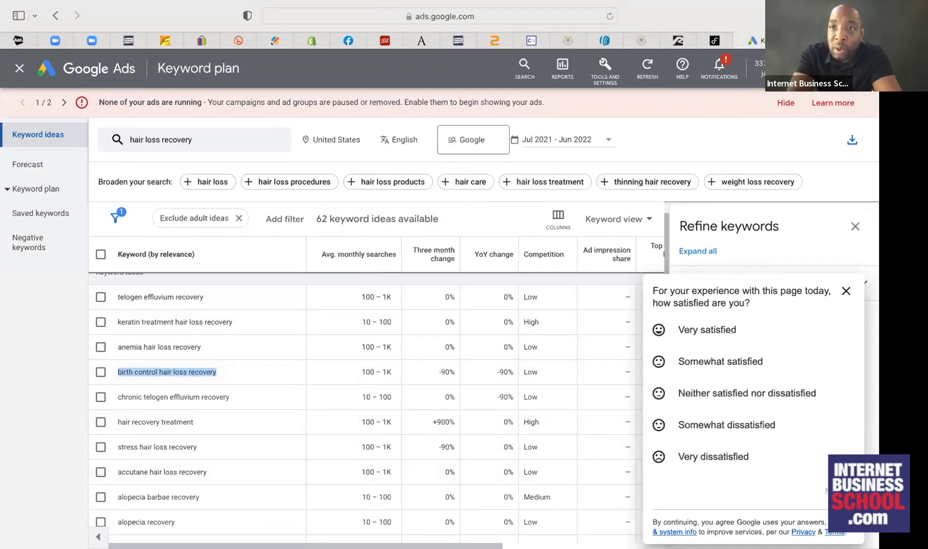
key("ctrl+Tab")
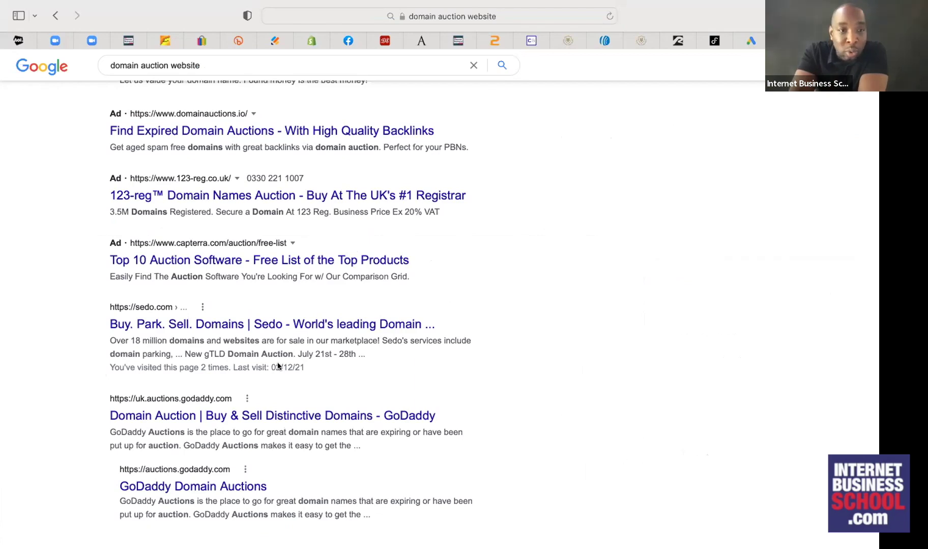
In the slideshow, reveal the Drop Shipping bullet, stepping back from the Blogging bullet.
key("super+Tab")
left_click(122, 429)
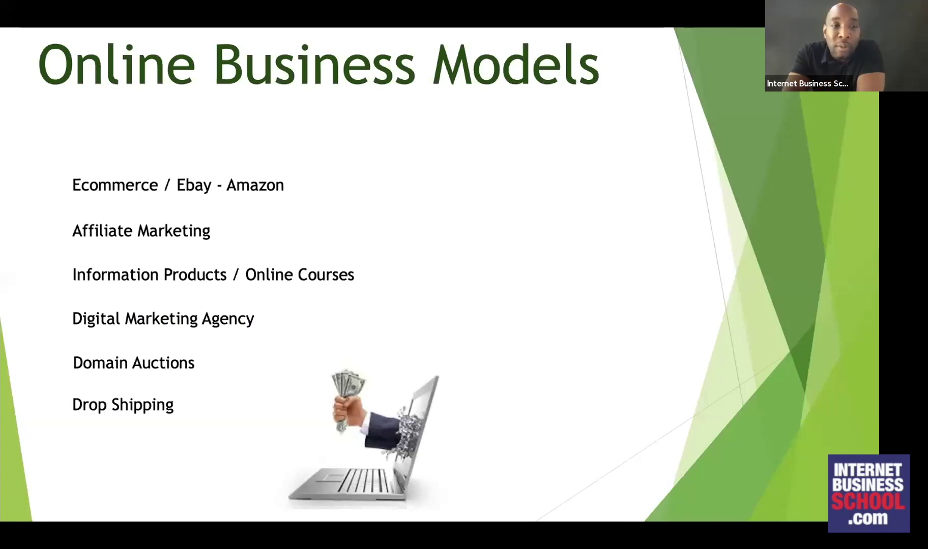
left_click(222, 163)
key("Left")
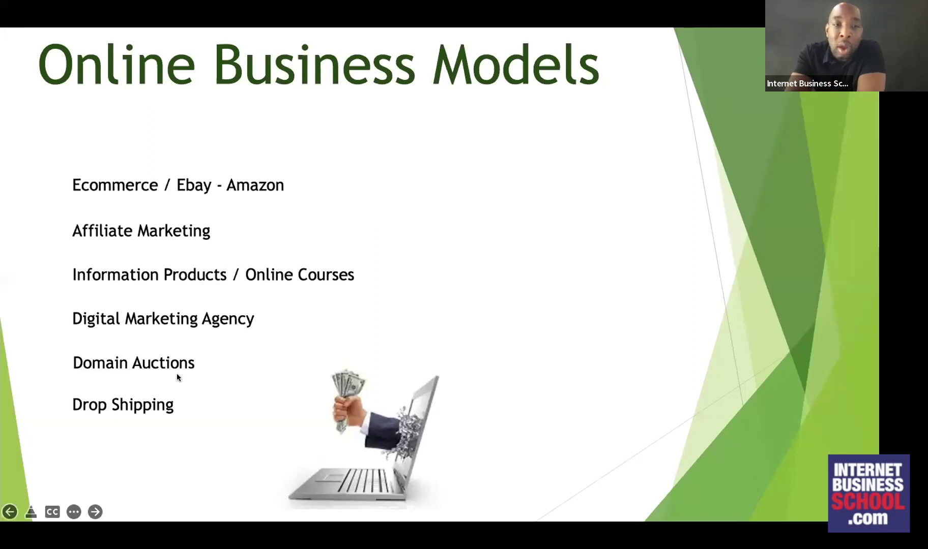